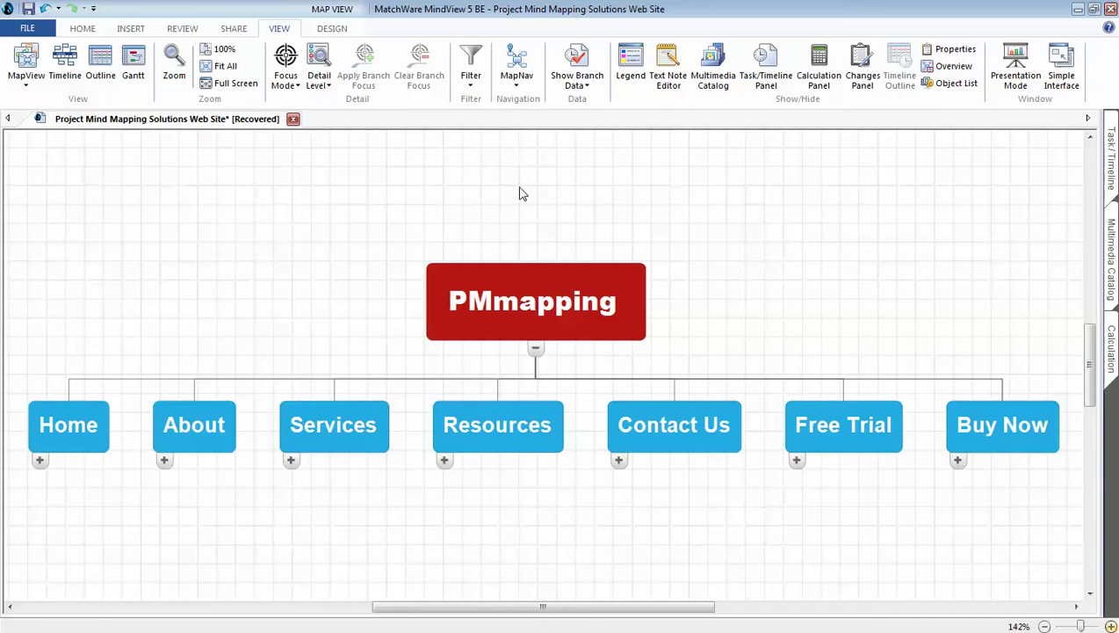
- Set the map's detail level to Level 2 so every page topic shows its sections
{"action": "left_click", "coordinate": [326, 86]}
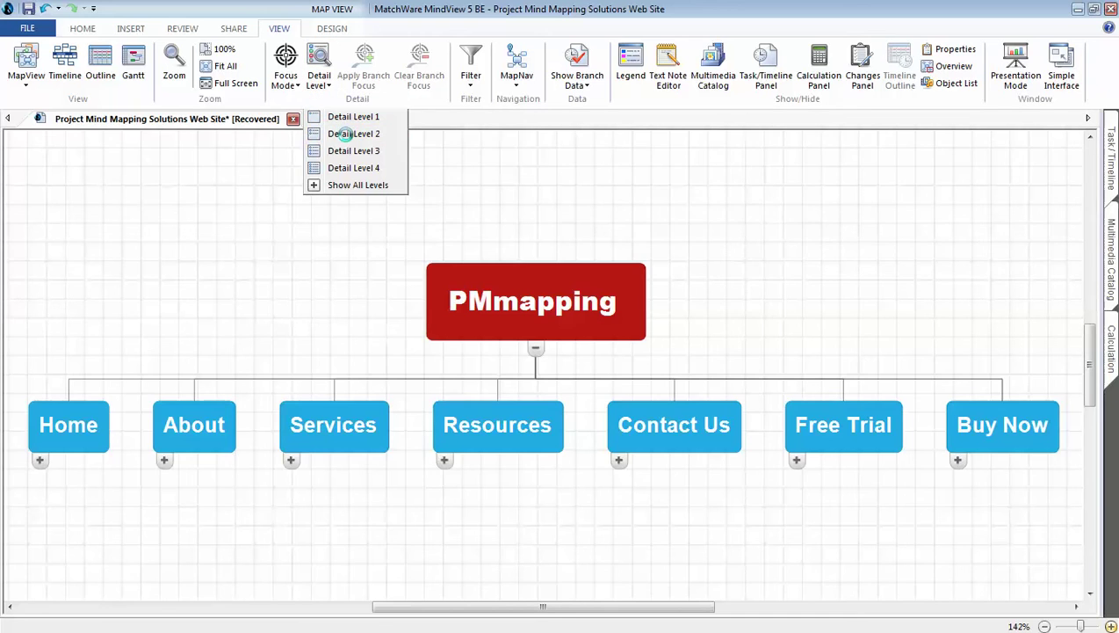
{"action": "left_click", "coordinate": [344, 202]}
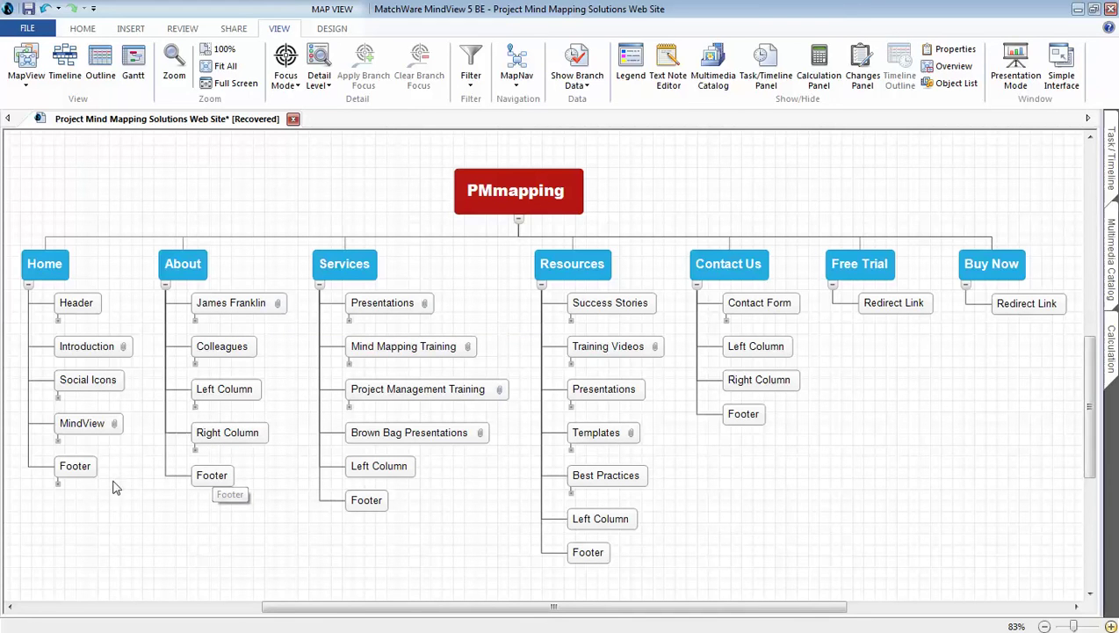
- Expand the Home page's Footer and its Left subtopic, then collapse them again
{"action": "left_click", "coordinate": [58, 483]}
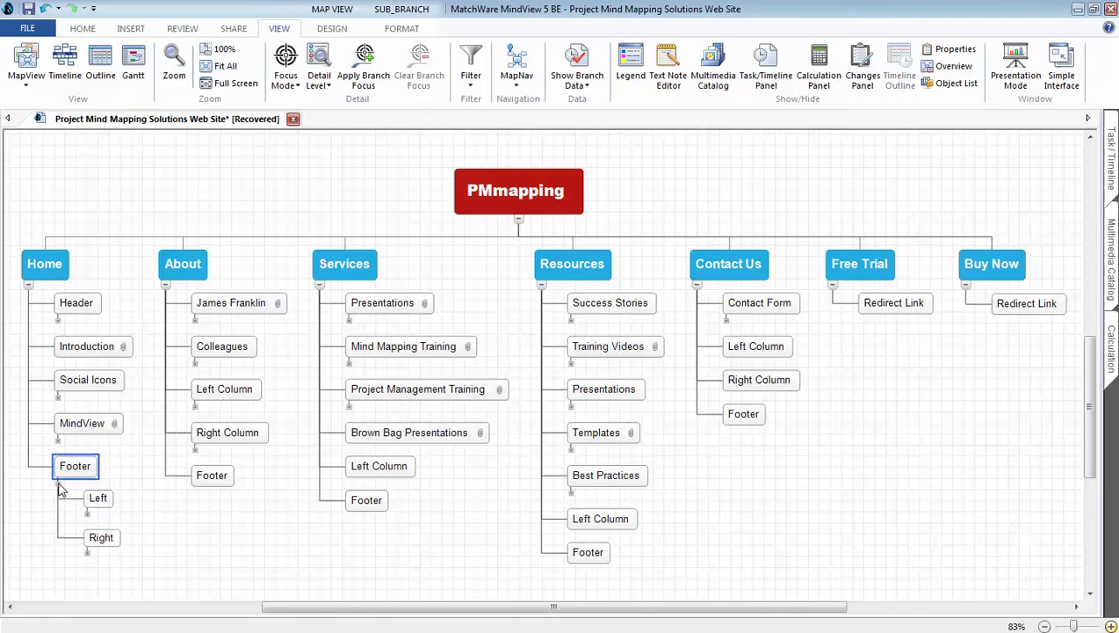
{"action": "left_click", "coordinate": [88, 513]}
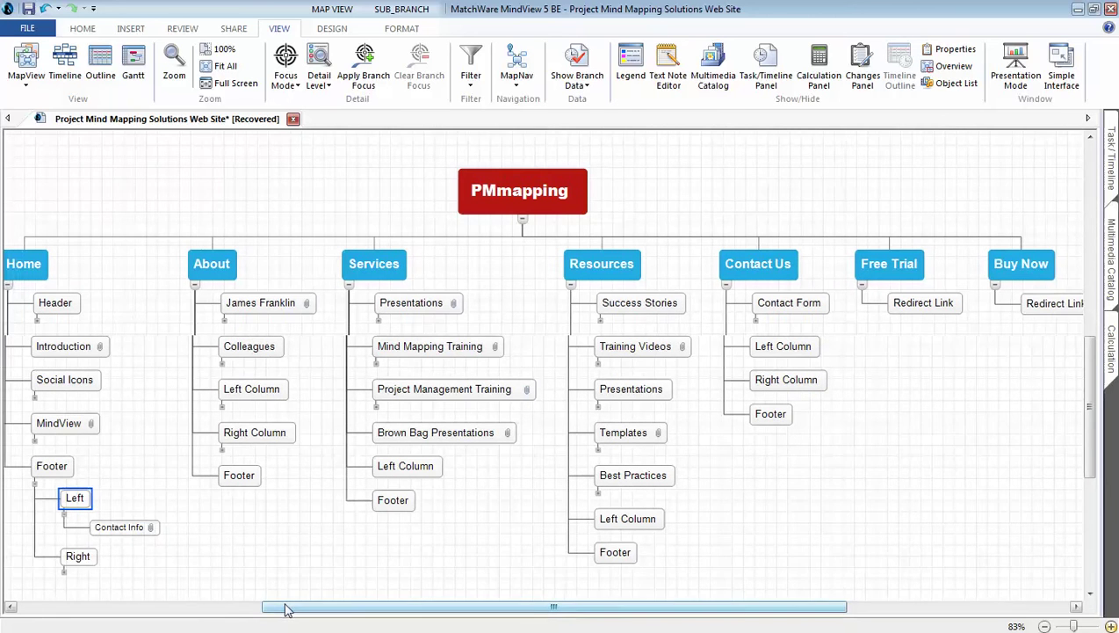
{"action": "left_click_drag", "start_coordinate": [289, 607], "coordinate": [272, 609]}
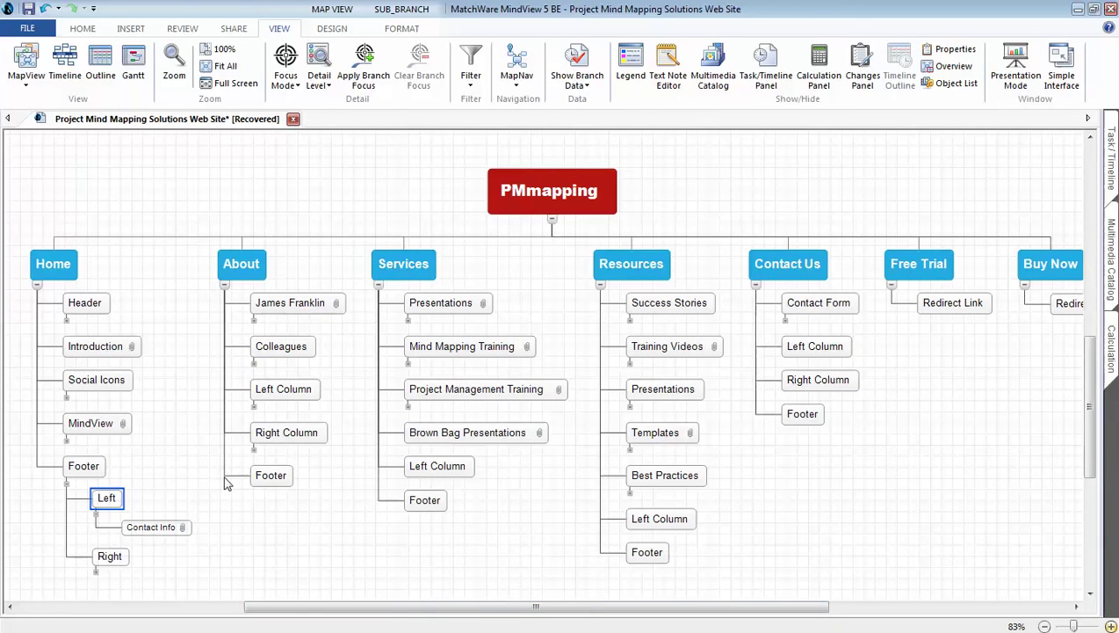
{"action": "left_click", "coordinate": [96, 512]}
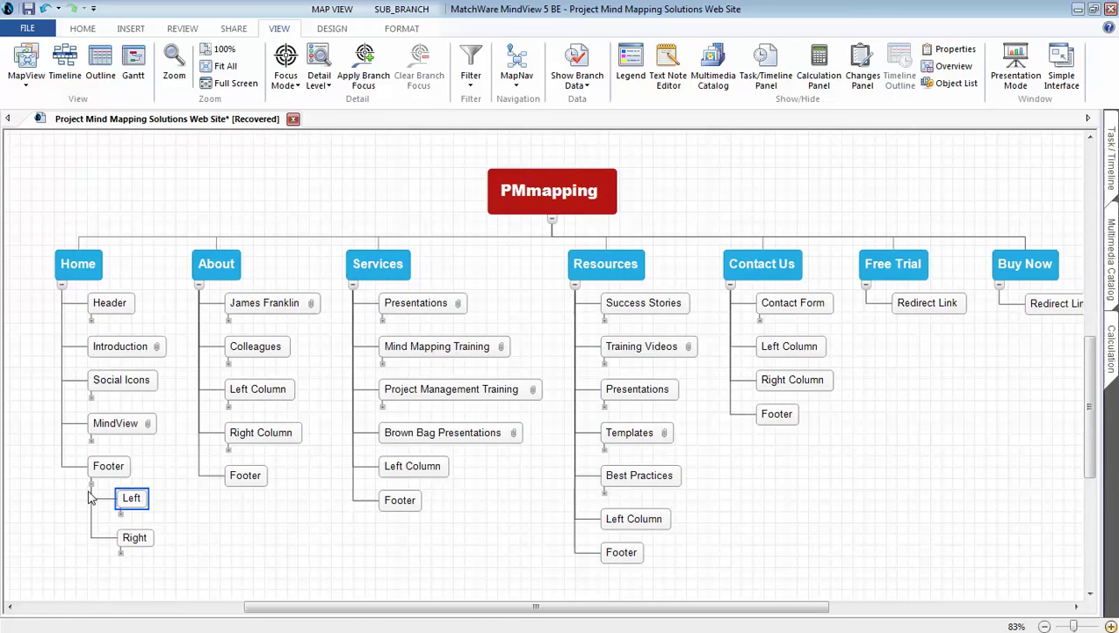
{"action": "left_click", "coordinate": [91, 483]}
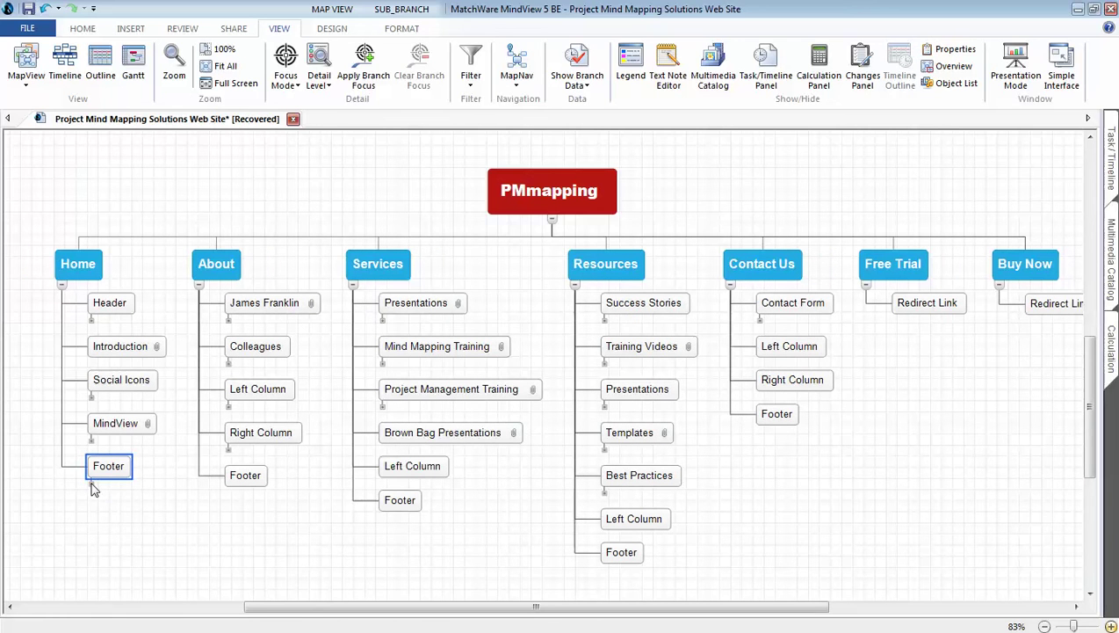
- Expand About's Left Column and Right Column, briefly opening and closing Links
{"action": "left_click", "coordinate": [228, 406]}
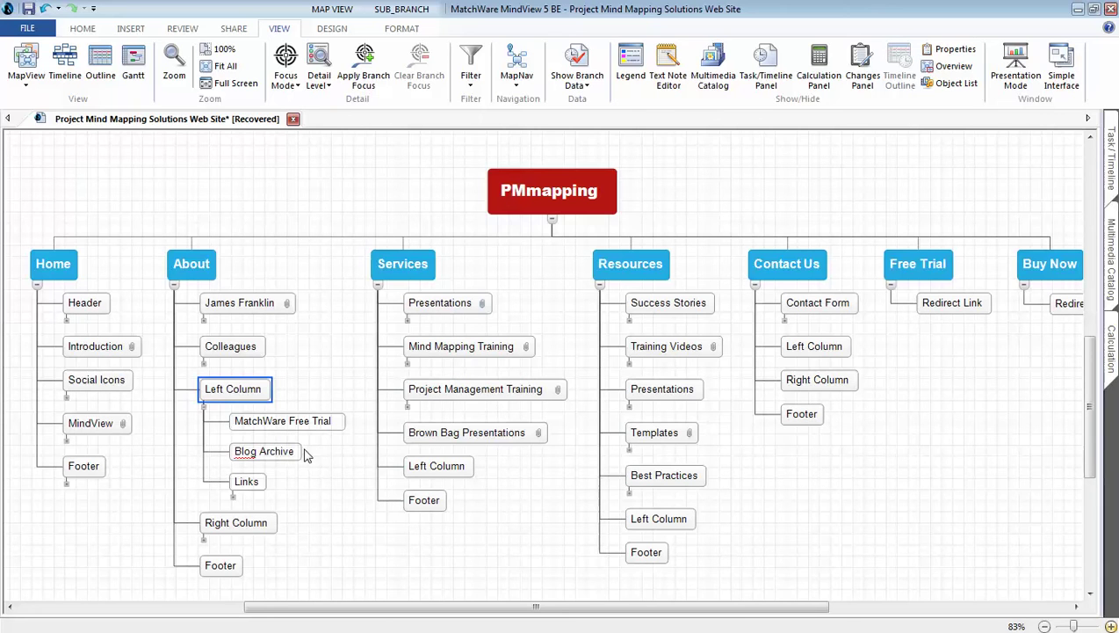
{"action": "left_click", "coordinate": [233, 496]}
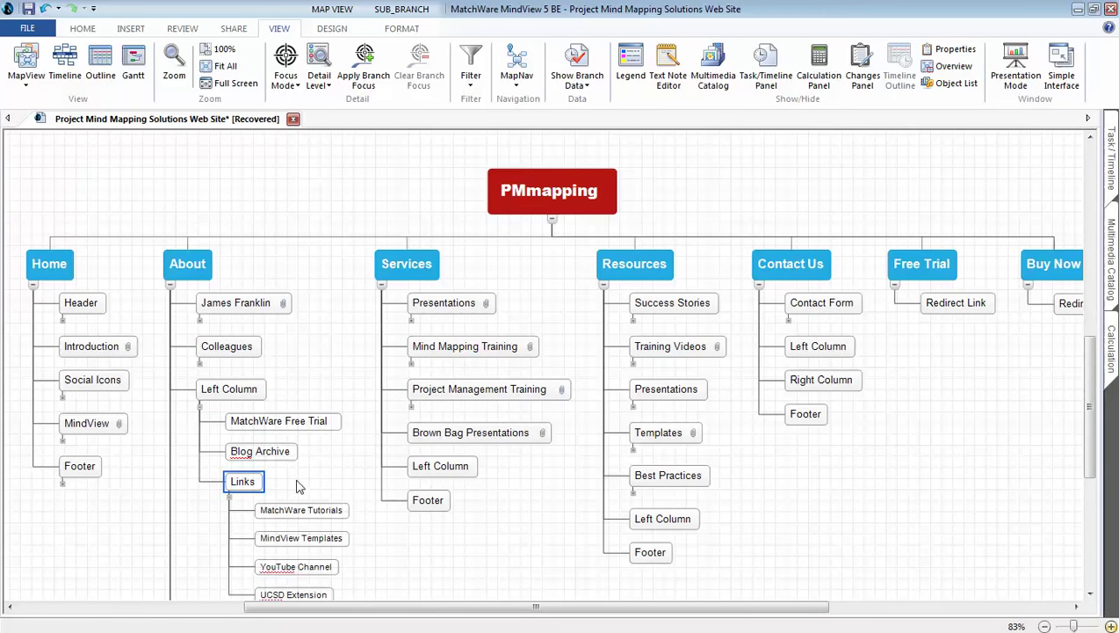
{"action": "left_click", "coordinate": [230, 497]}
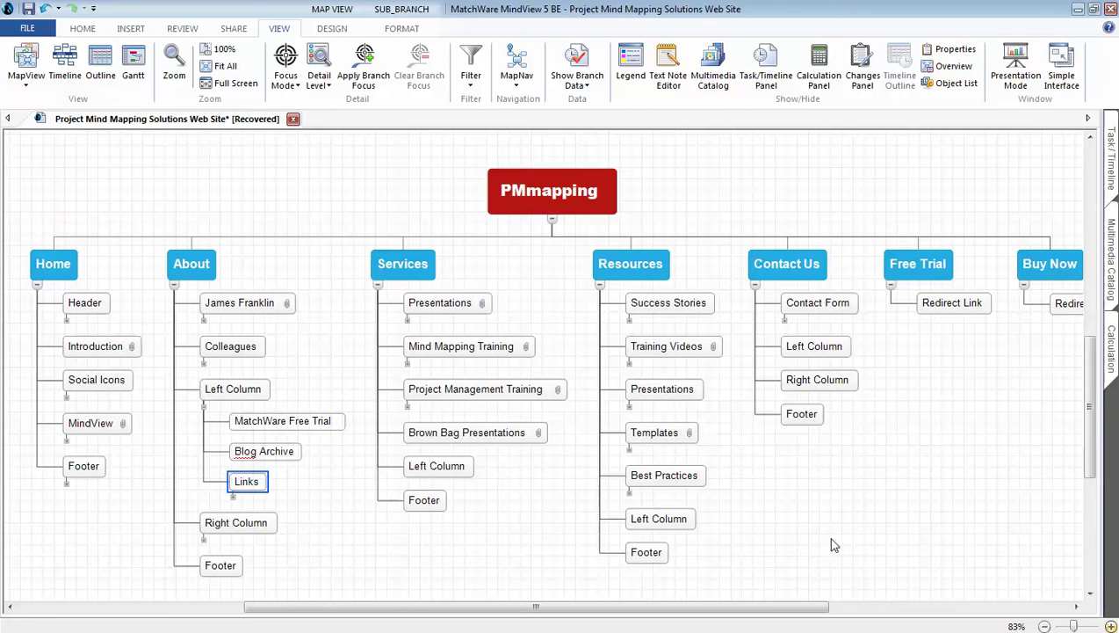
{"action": "left_click_drag", "start_coordinate": [1093, 404], "coordinate": [1092, 422]}
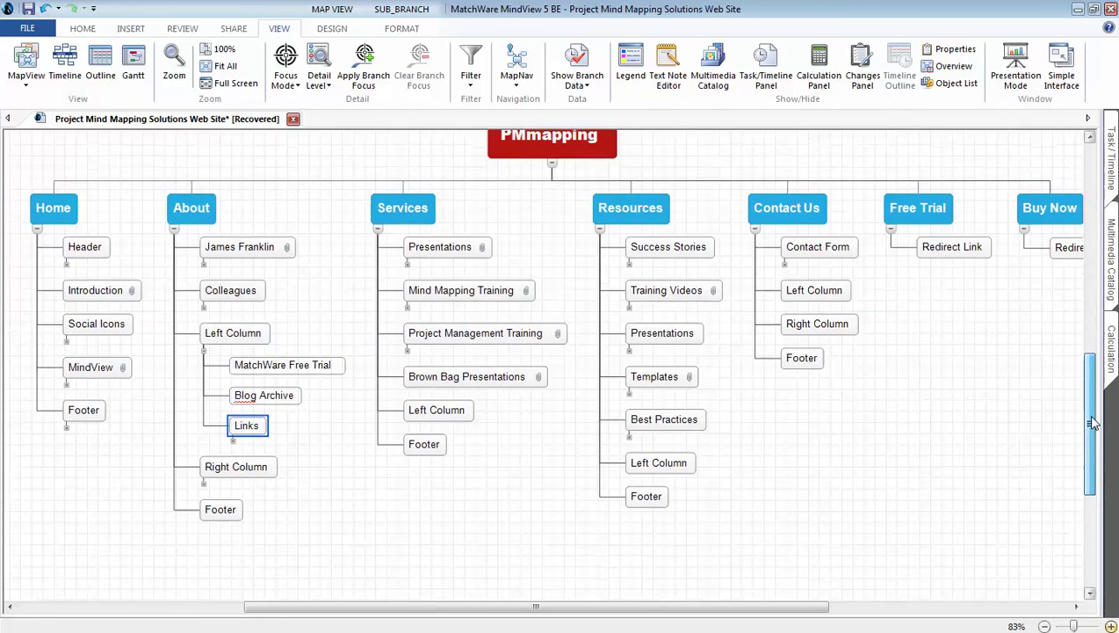
{"action": "left_click", "coordinate": [203, 484]}
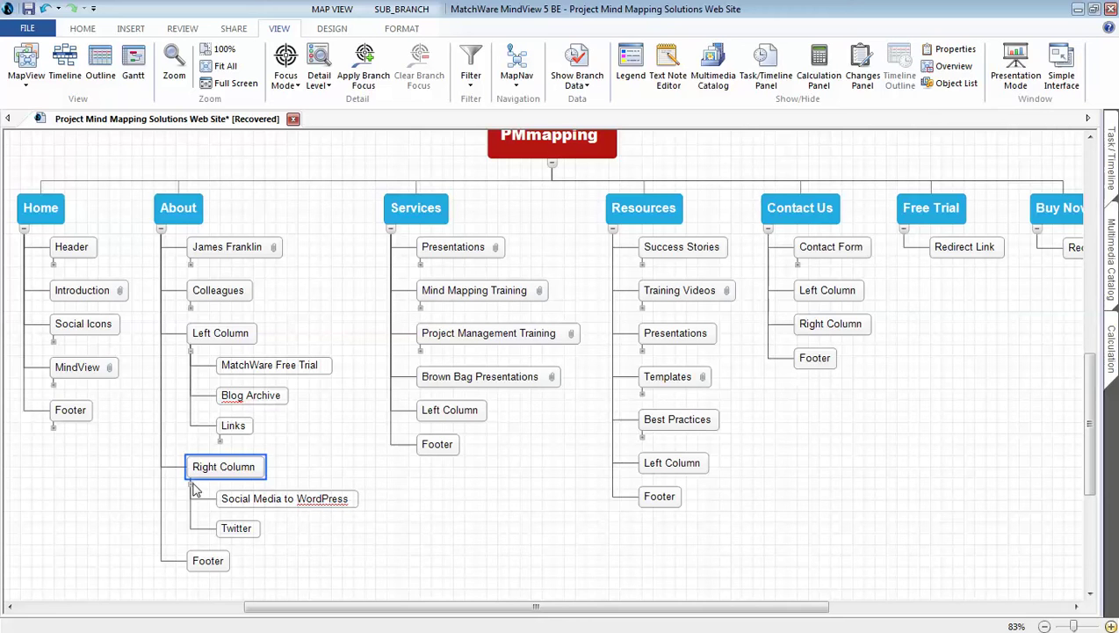
- Collapse About's Left Column, leaving the Right Column subtopics visible
{"action": "left_click", "coordinate": [191, 350]}
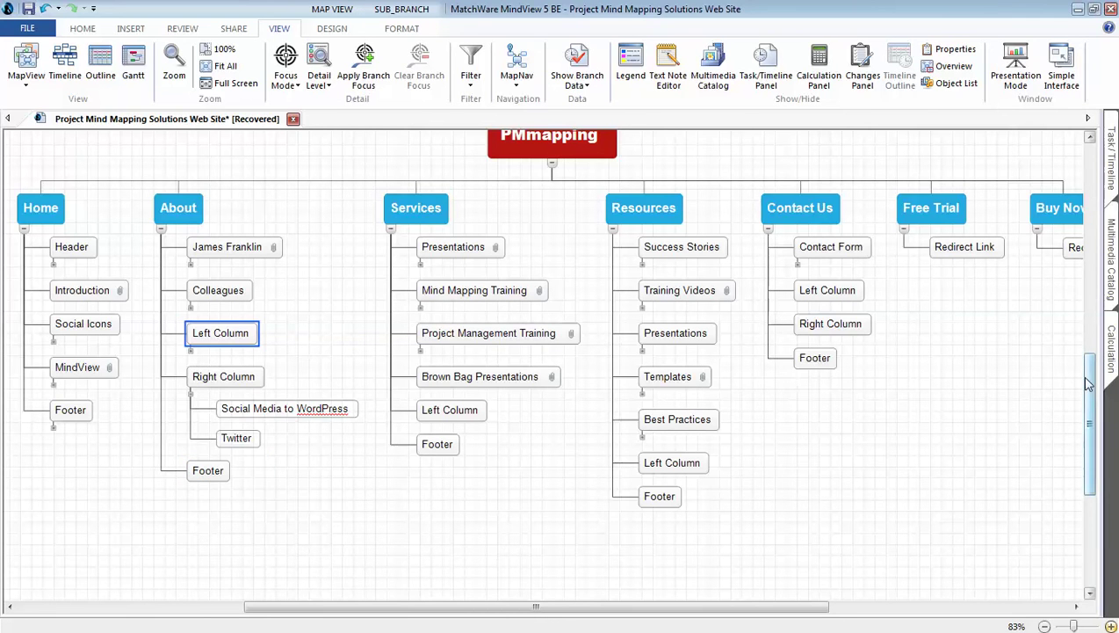
{"action": "left_click_drag", "start_coordinate": [1088, 384], "coordinate": [1088, 373]}
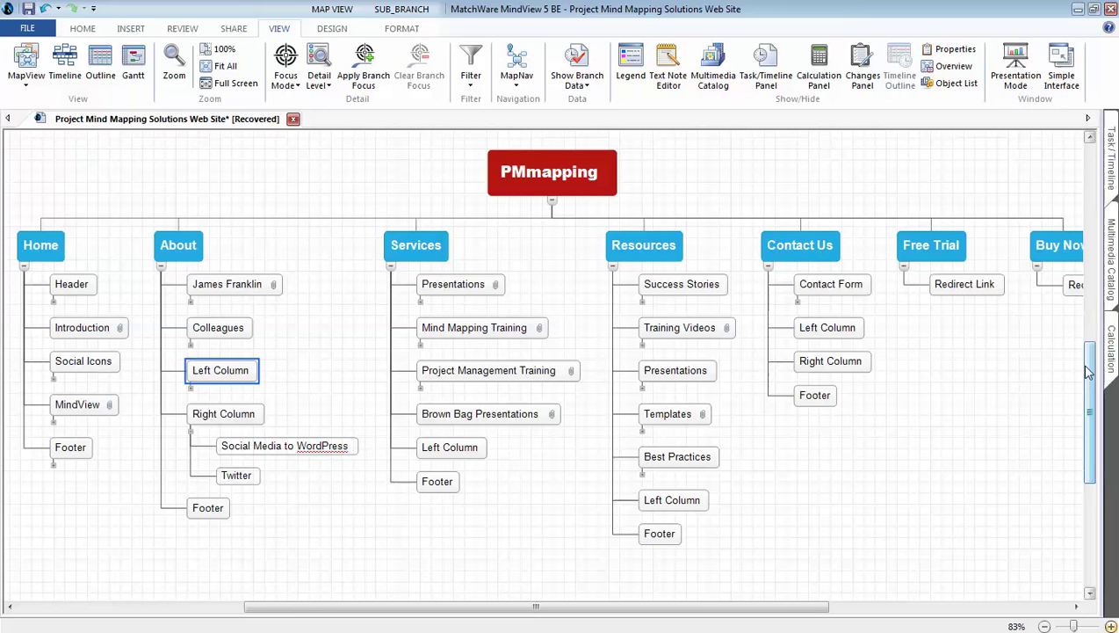
- Expand Templates under Resources and select the Project Planning Map image and topic
{"action": "left_click", "coordinate": [642, 430]}
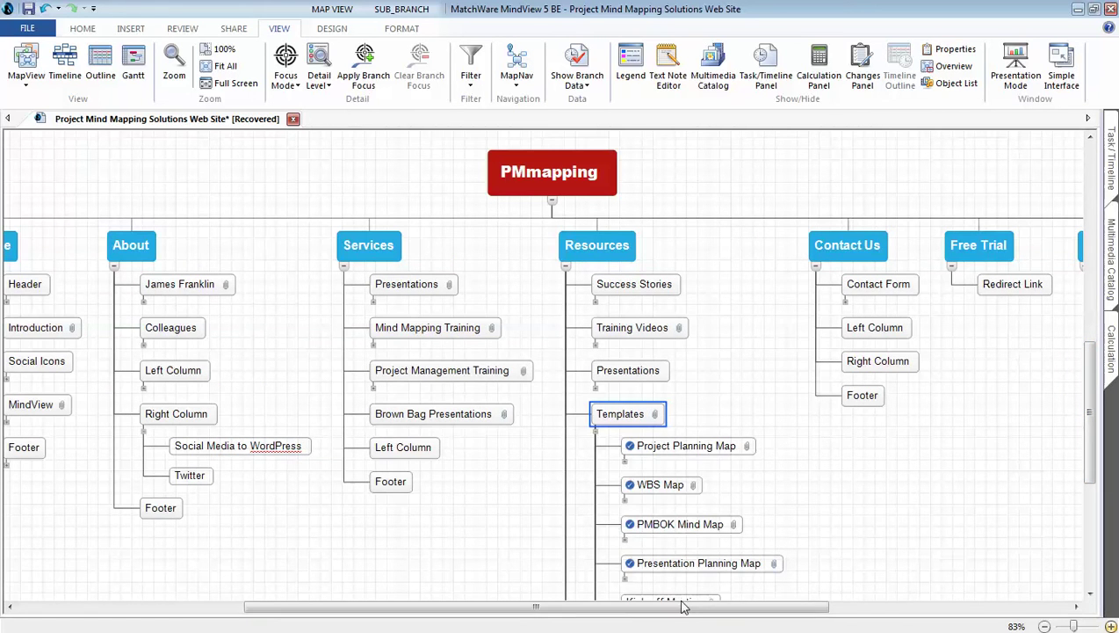
{"action": "left_click_drag", "start_coordinate": [684, 610], "coordinate": [721, 610]}
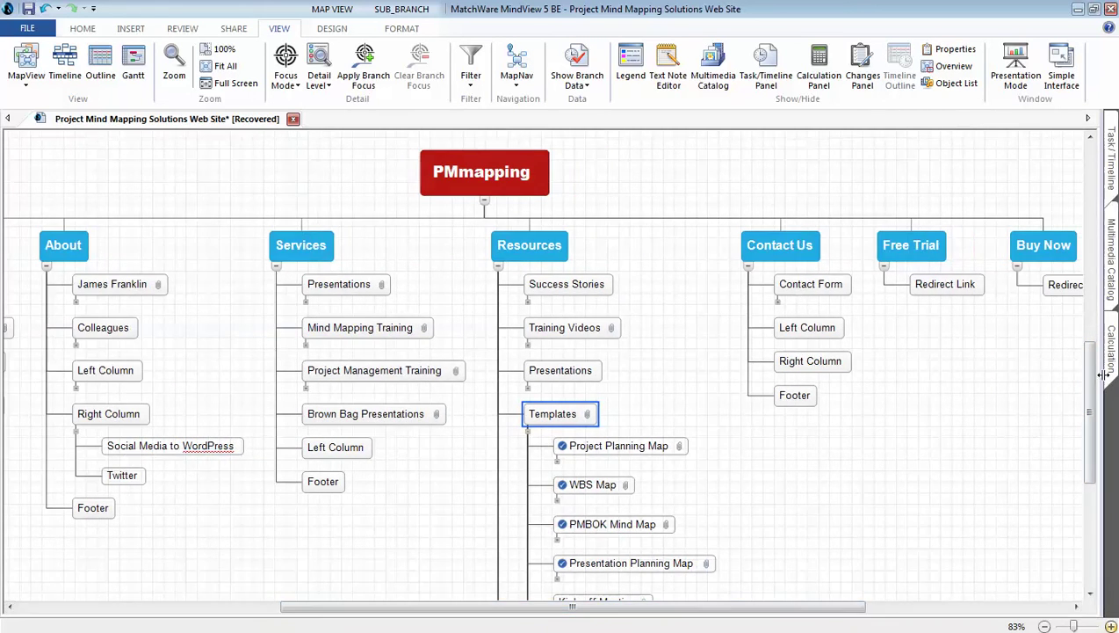
{"action": "left_click_drag", "start_coordinate": [1096, 382], "coordinate": [1089, 420]}
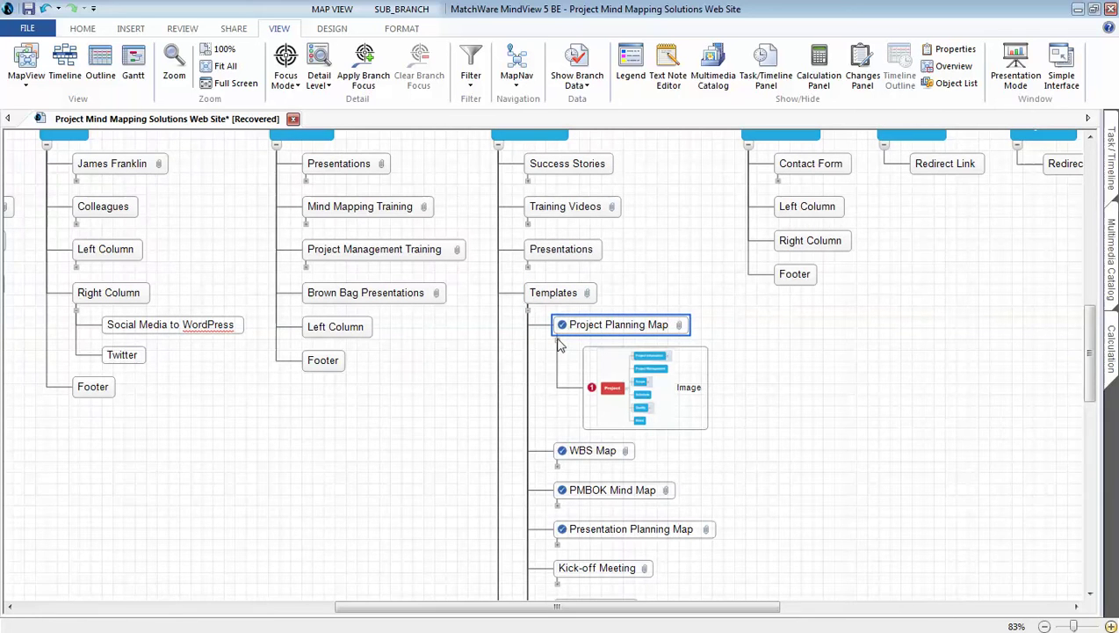
{"action": "left_click", "coordinate": [629, 392]}
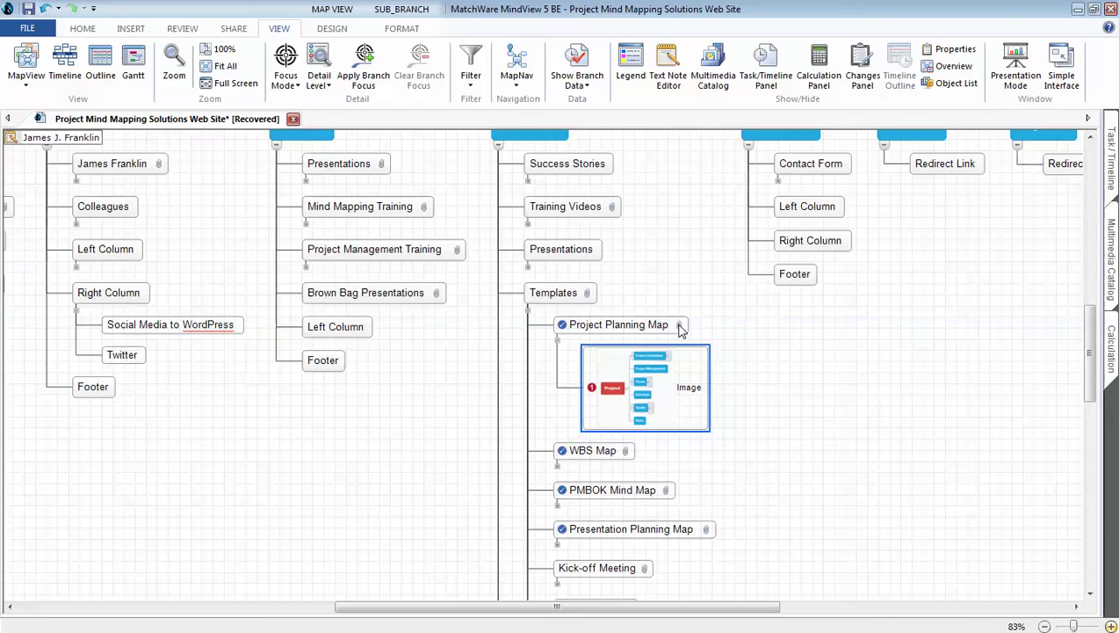
{"action": "left_click", "coordinate": [682, 327]}
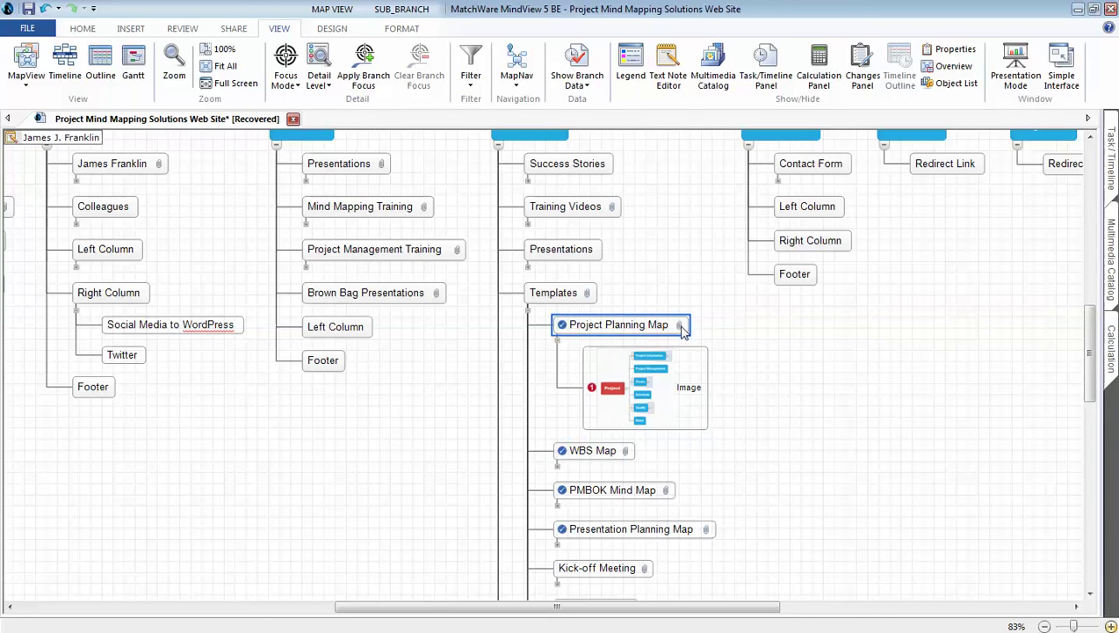
- Read the Project Planning Map's text note, then close it
{"action": "key", "text": "Escape"}
{"action": "left_click", "coordinate": [690, 339]}
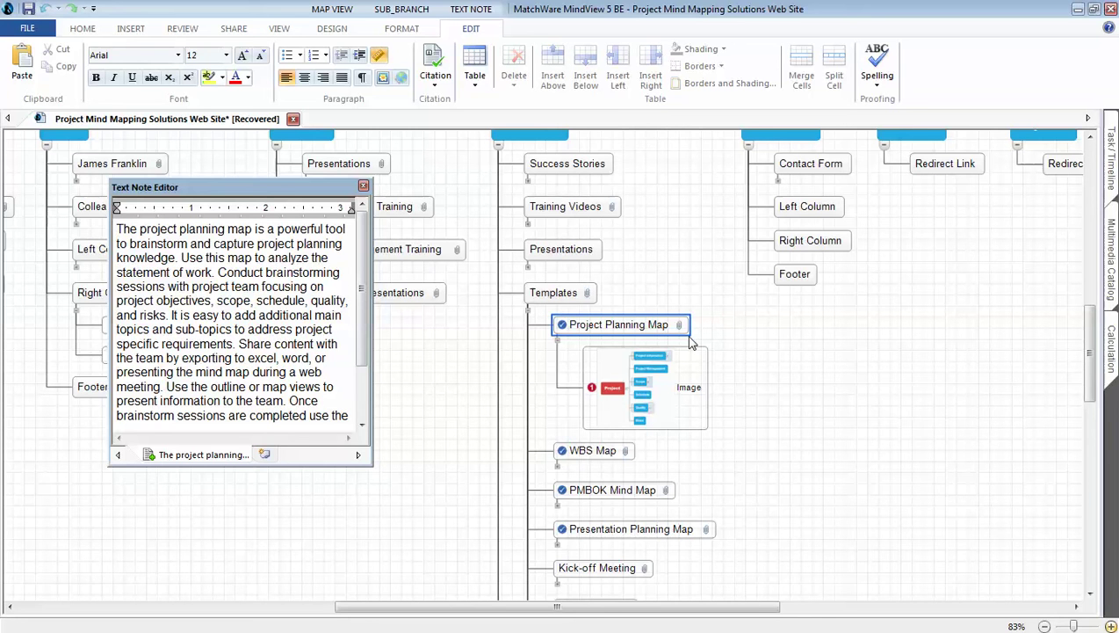
{"action": "left_click", "coordinate": [363, 186]}
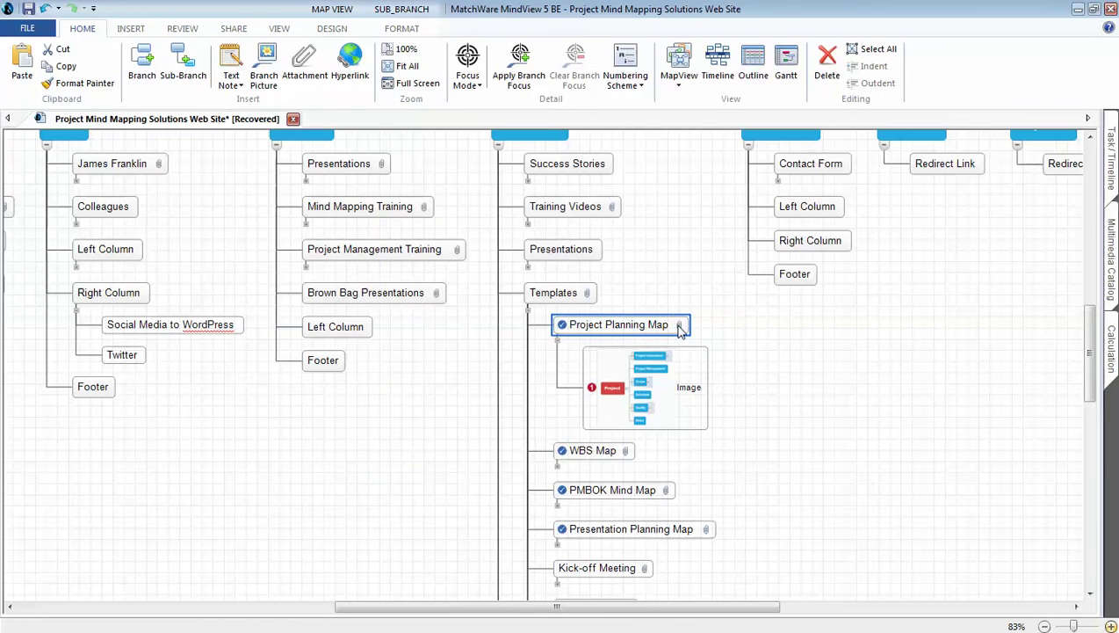
{"action": "mouse_move", "coordinate": [678, 325]}
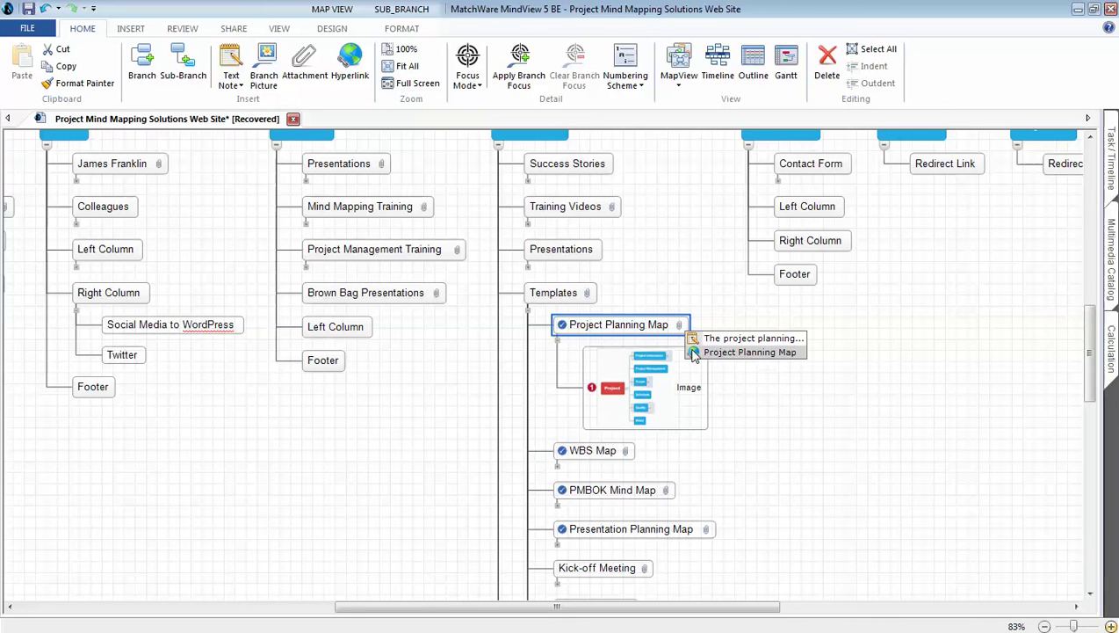
- Dismiss the attachment list and fold away Project Planning Map's Image subtopic
{"action": "left_click", "coordinate": [801, 413]}
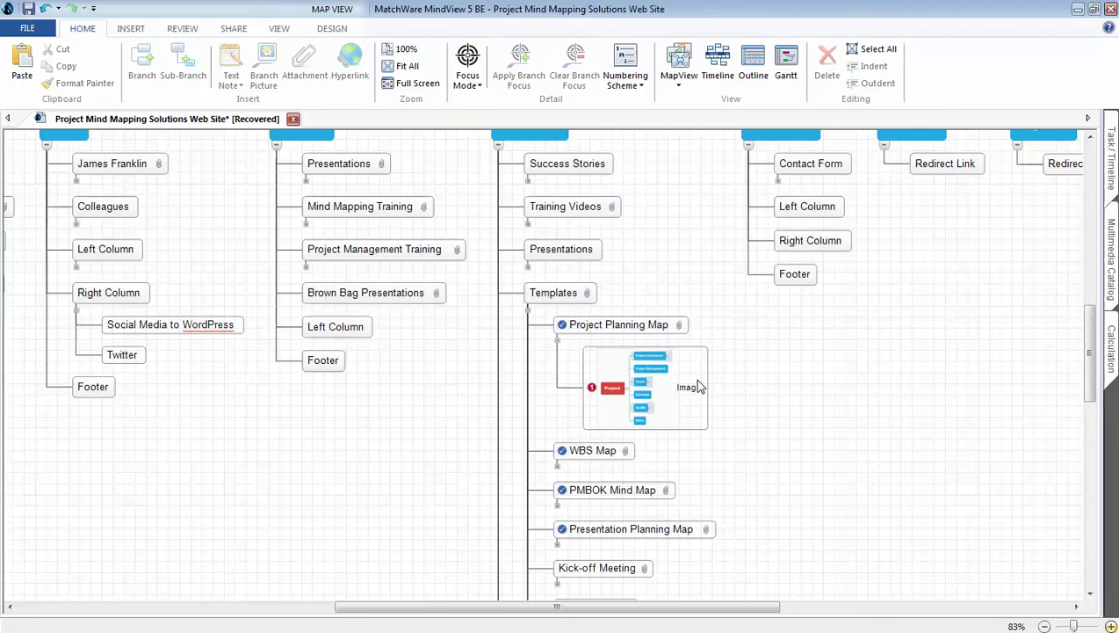
{"action": "left_click", "coordinate": [559, 341]}
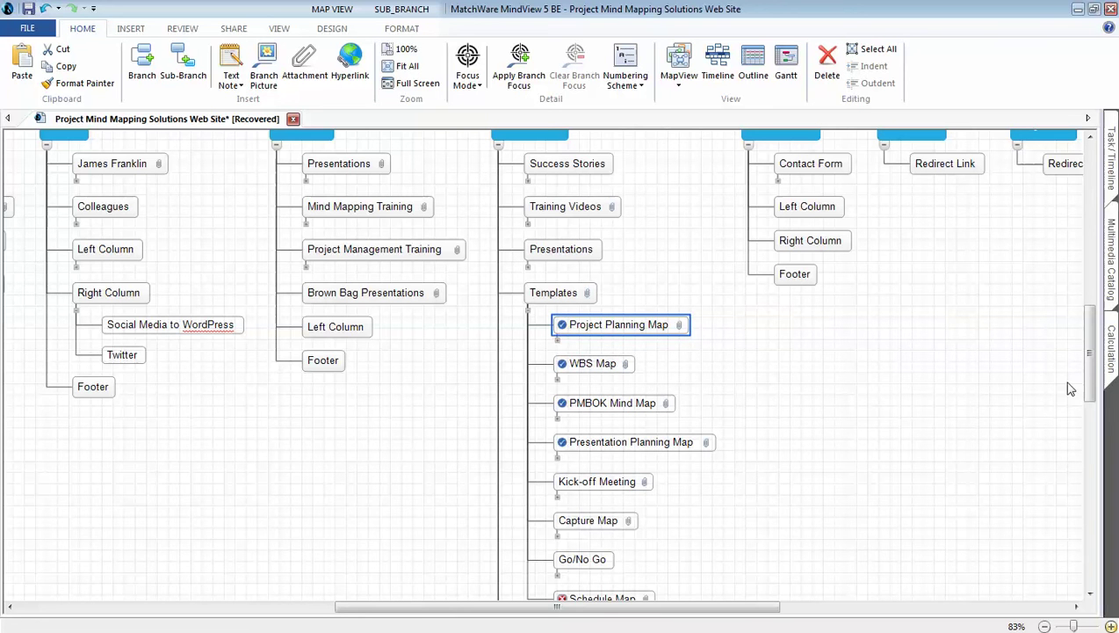
{"action": "left_click_drag", "start_coordinate": [1090, 372], "coordinate": [1090, 381]}
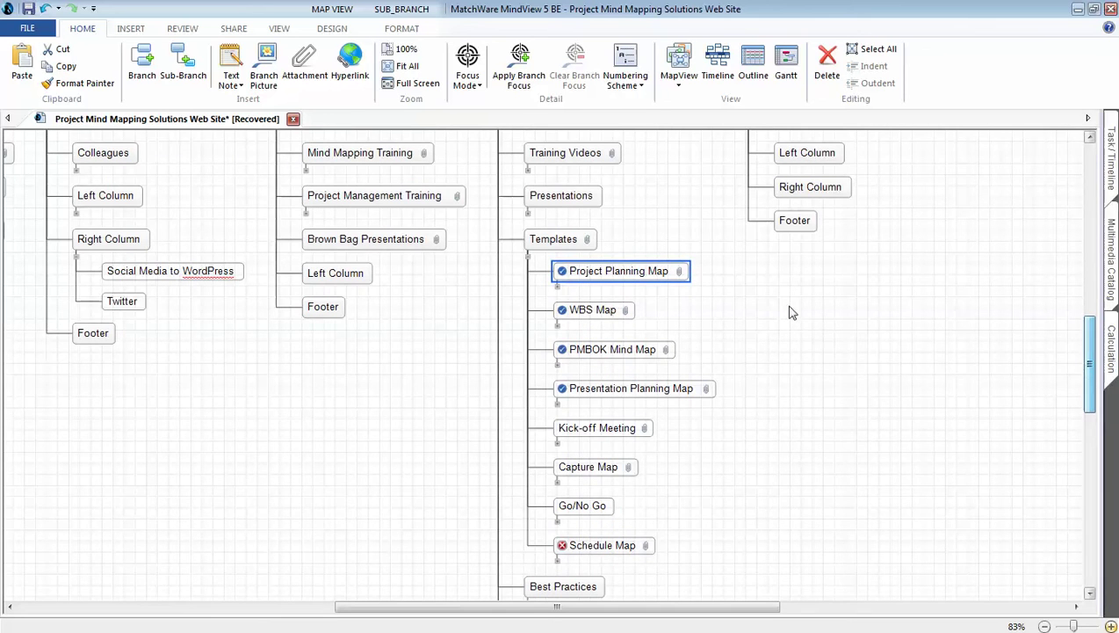
- Collapse Templates, expand Presentations, and read BiggerPlate Unplugged's text note
{"action": "left_click", "coordinate": [527, 256]}
{"action": "left_click_drag", "start_coordinate": [1088, 410], "coordinate": [1087, 396]}
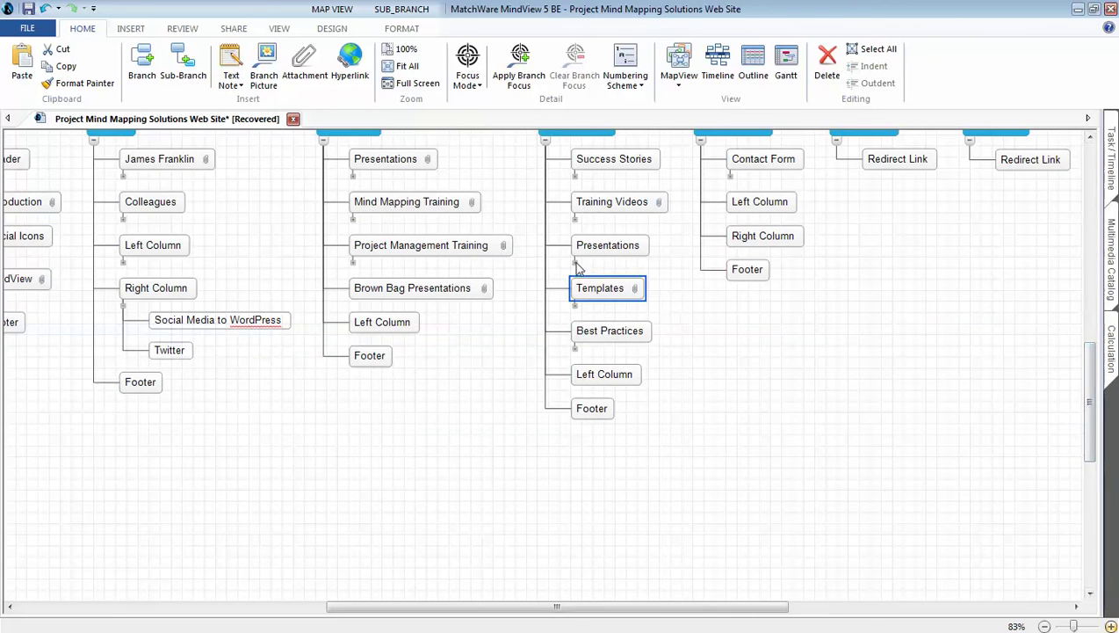
{"action": "left_click", "coordinate": [576, 261]}
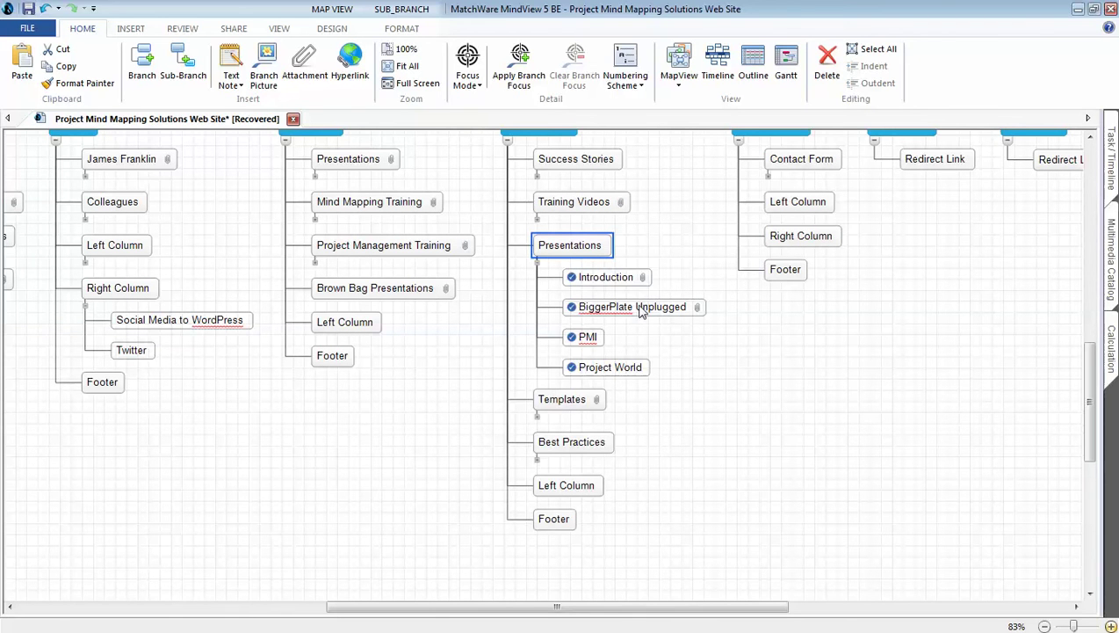
{"action": "left_click", "coordinate": [698, 308]}
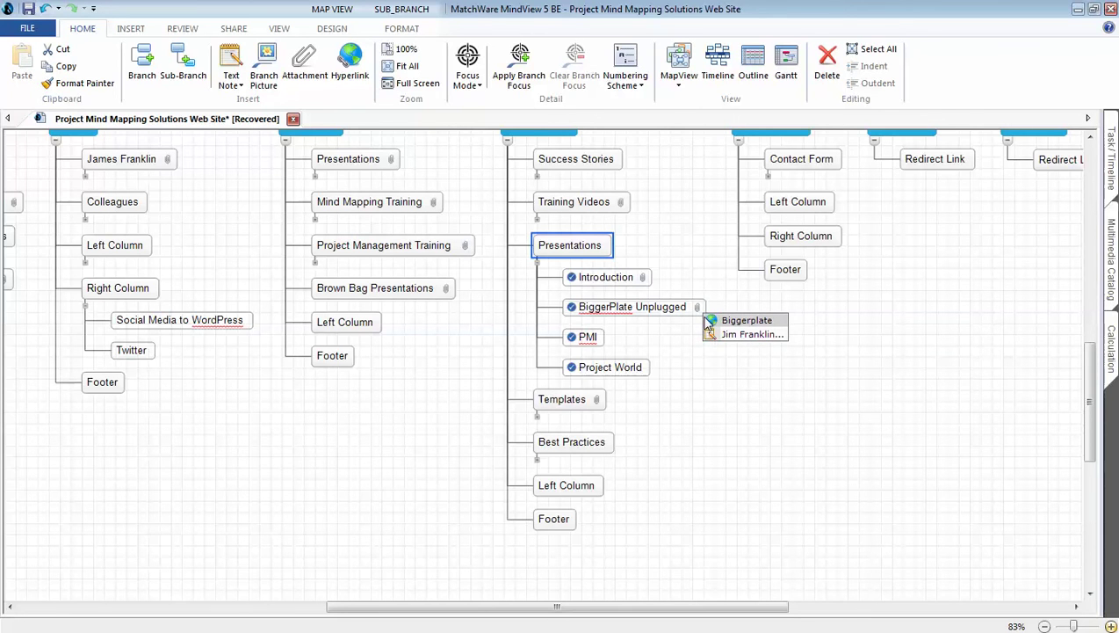
{"action": "left_click", "coordinate": [713, 335]}
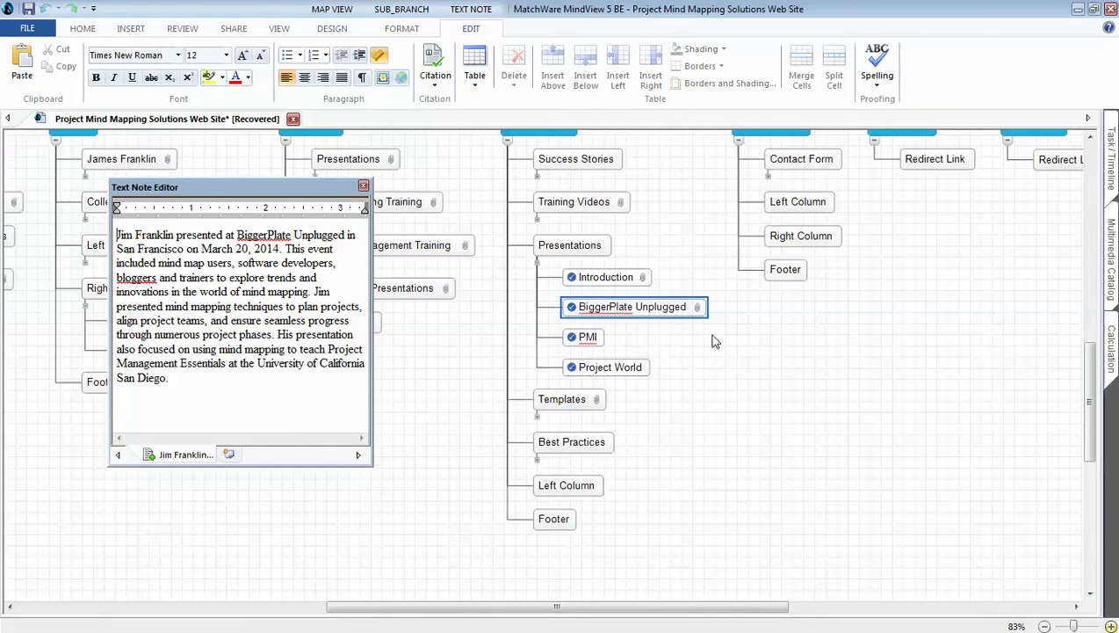
{"action": "left_click", "coordinate": [363, 187]}
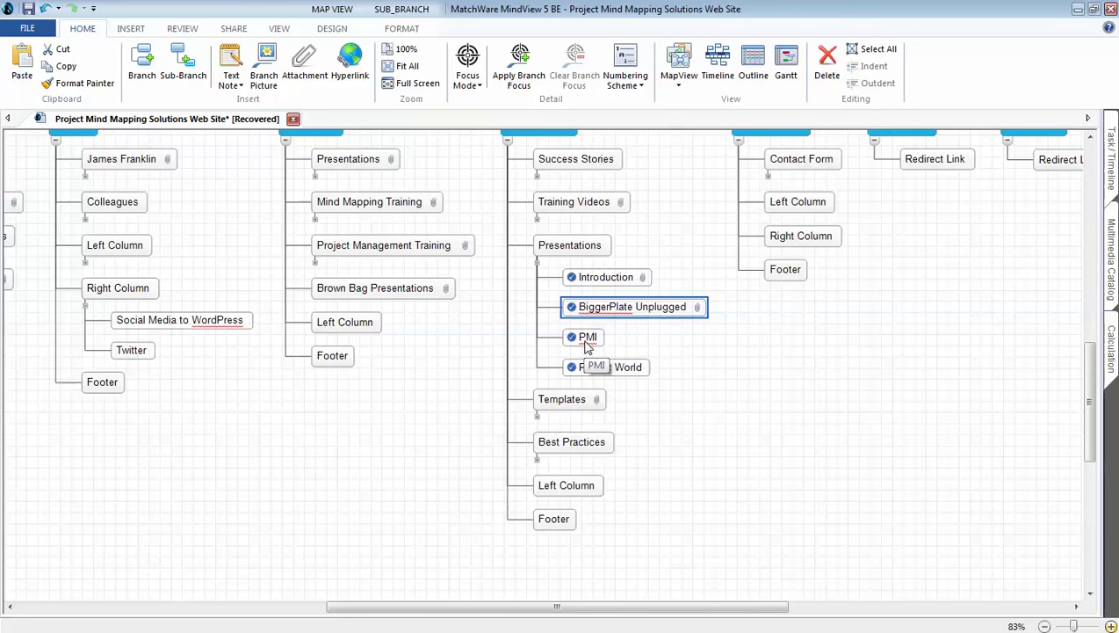
- Select the PMI and Project World topics, then collapse Presentations
{"action": "left_click", "coordinate": [586, 341]}
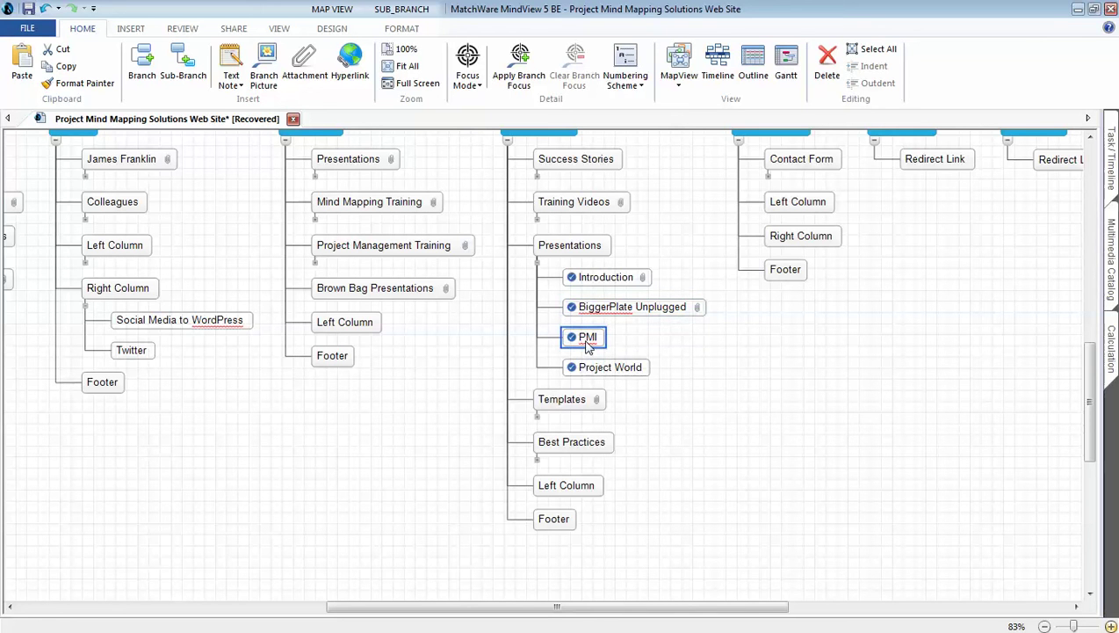
{"action": "left_click", "coordinate": [608, 371]}
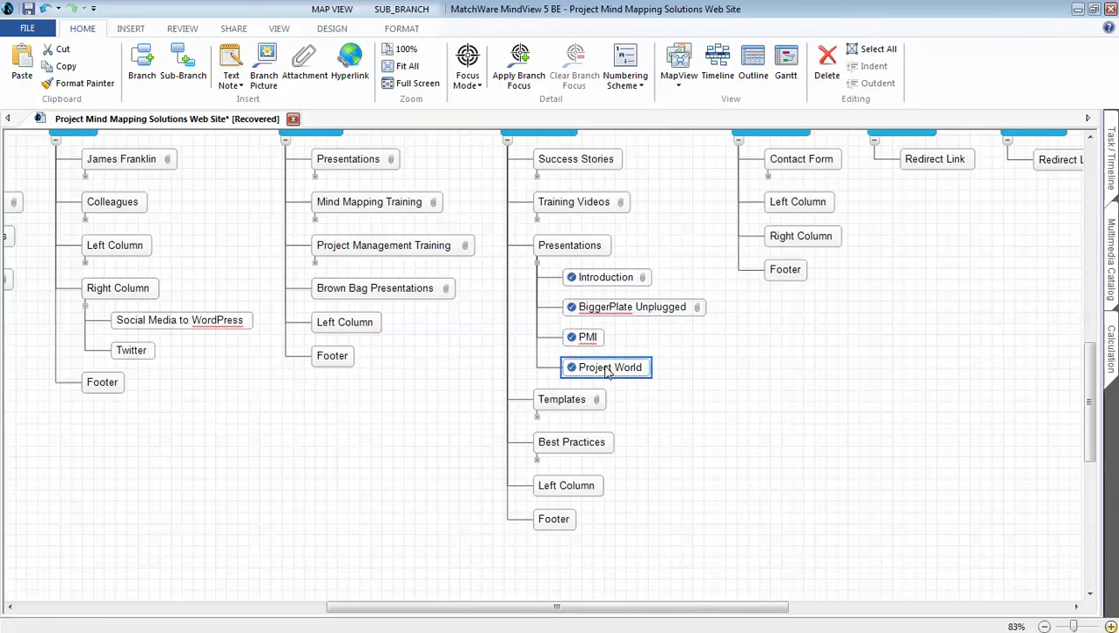
{"action": "left_click", "coordinate": [538, 263]}
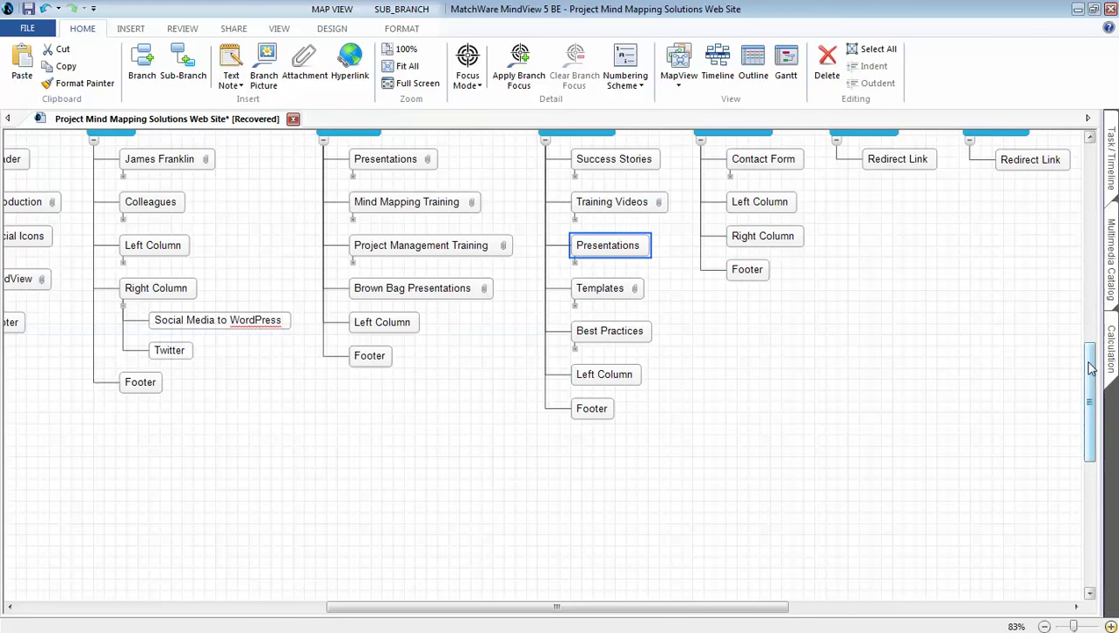
- Fit the whole PMmapping map, with all seven page branches, into view
{"action": "left_click_drag", "start_coordinate": [1091, 369], "coordinate": [1087, 346]}
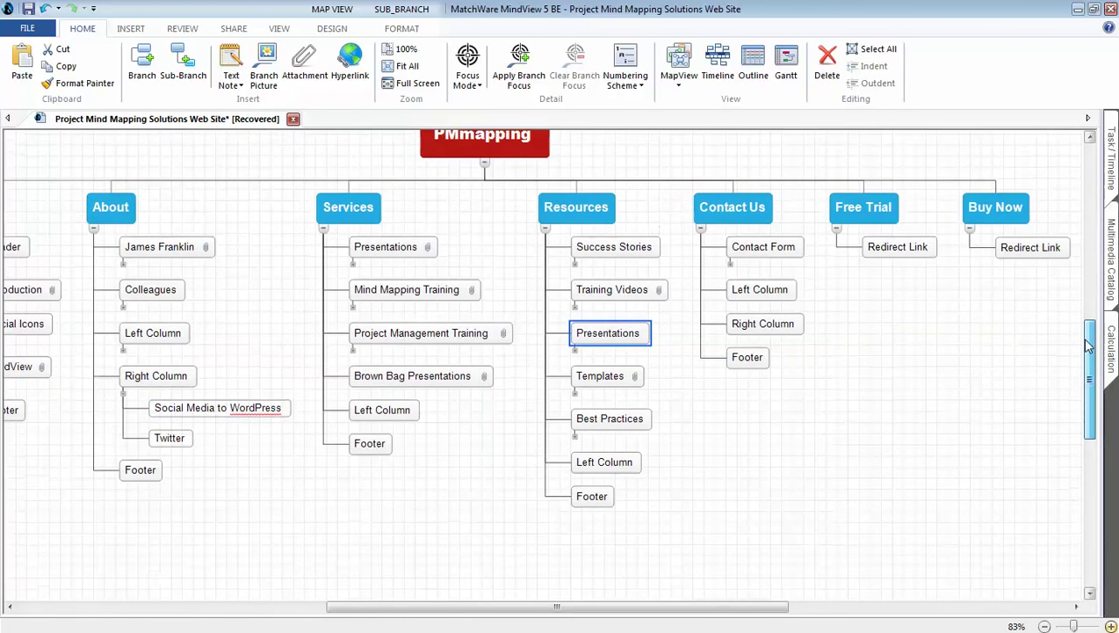
{"action": "left_click_drag", "start_coordinate": [782, 606], "coordinate": [829, 607]}
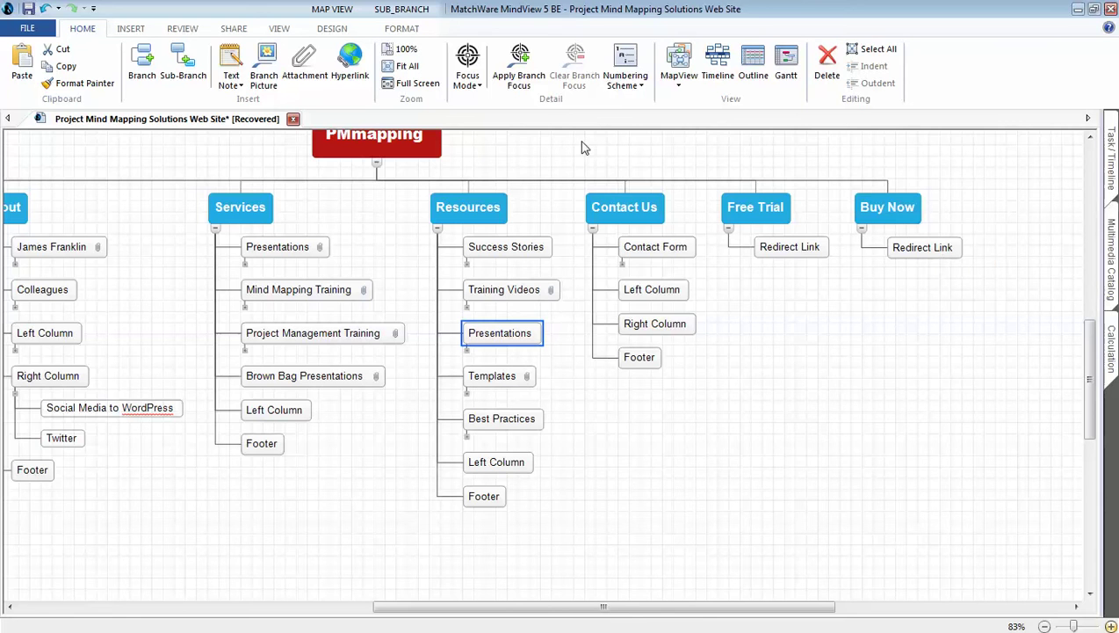
{"action": "left_click", "coordinate": [407, 67]}
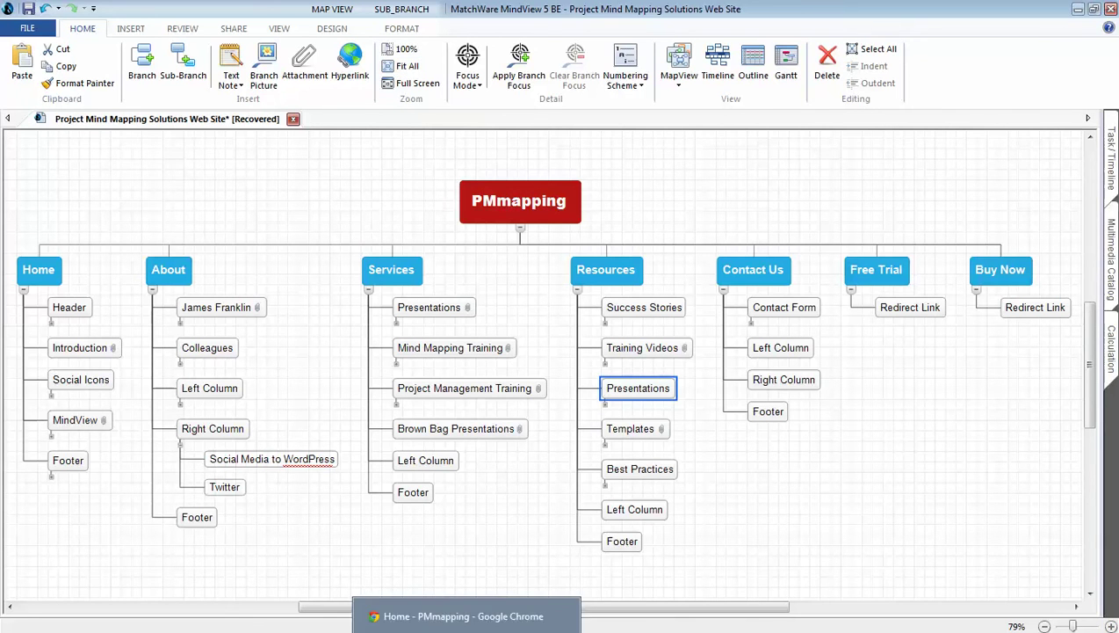
- Switch to the PMmapping website in Chrome and go to its About page
{"action": "left_click", "coordinate": [457, 619]}
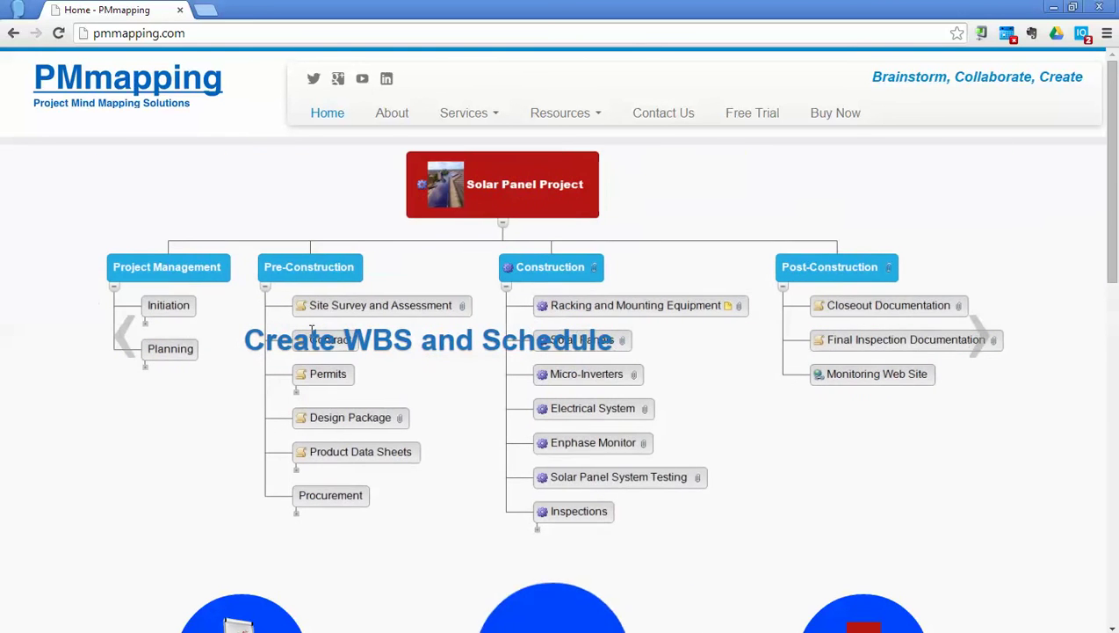
{"action": "left_click", "coordinate": [393, 119]}
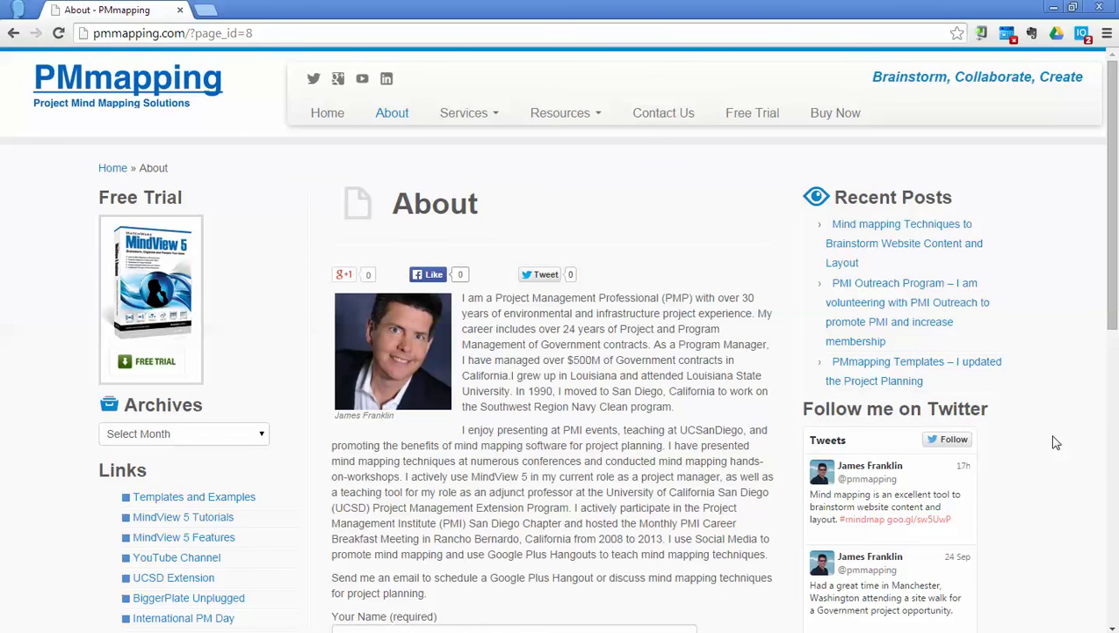
{"action": "mouse_move", "coordinate": [565, 112]}
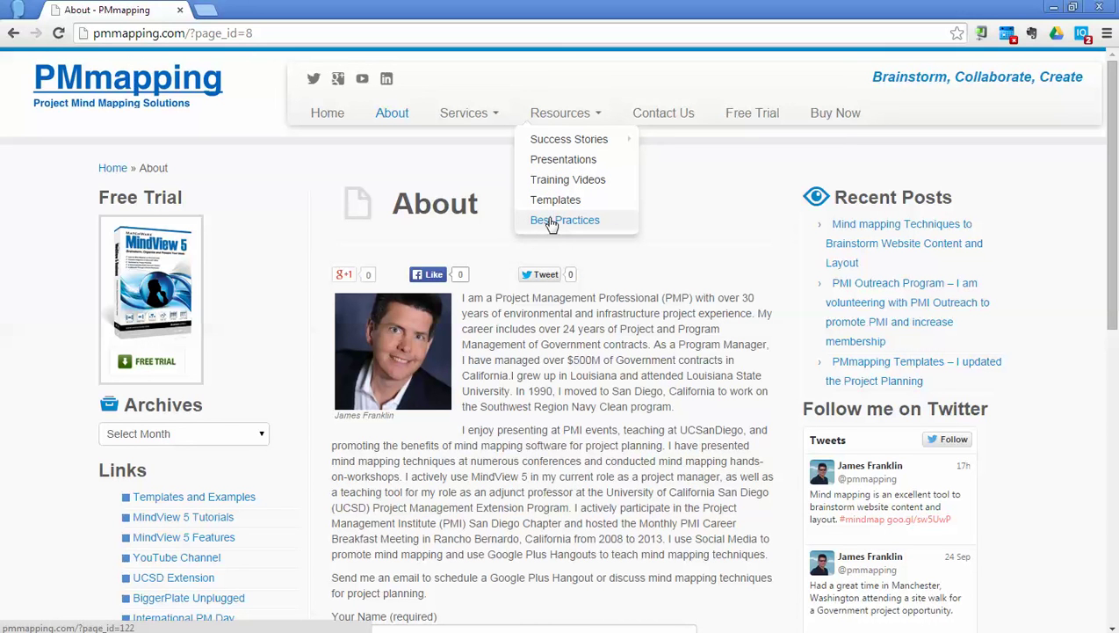
- Open the Resources Templates page and scroll through the Project Planning Map template
{"action": "left_click", "coordinate": [559, 204]}
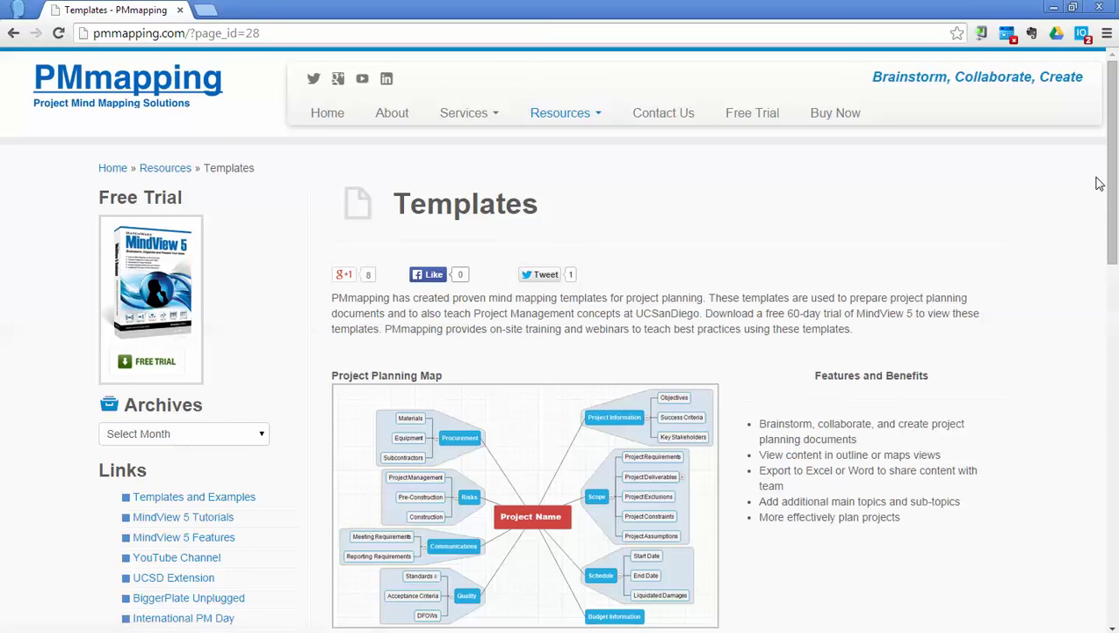
{"action": "left_click_drag", "start_coordinate": [1107, 184], "coordinate": [1105, 226]}
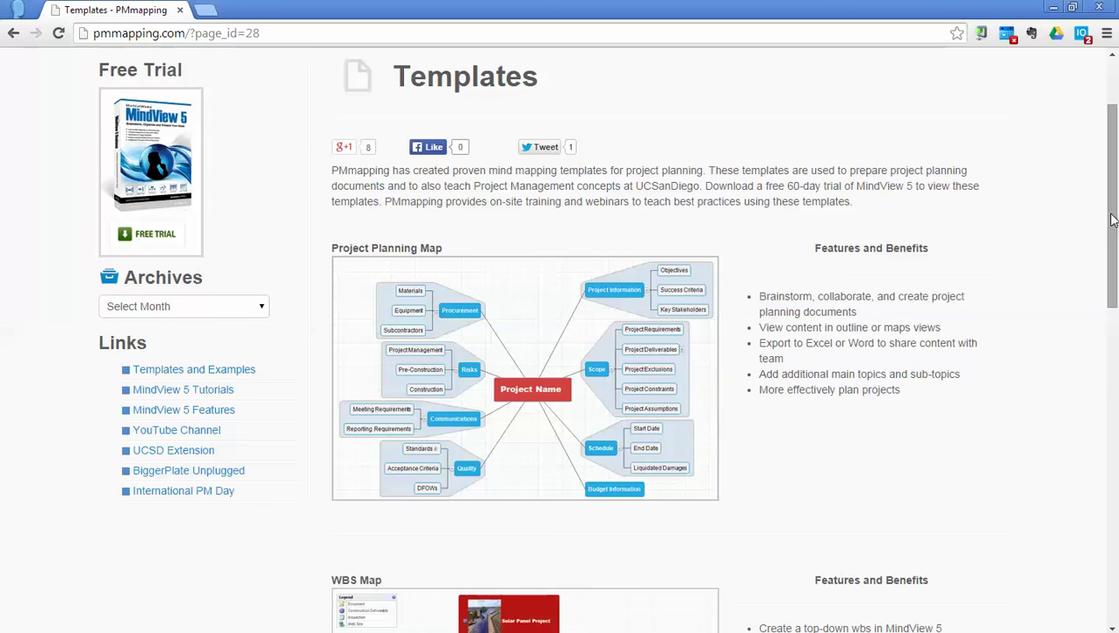
{"action": "left_click_drag", "start_coordinate": [1112, 217], "coordinate": [1112, 142]}
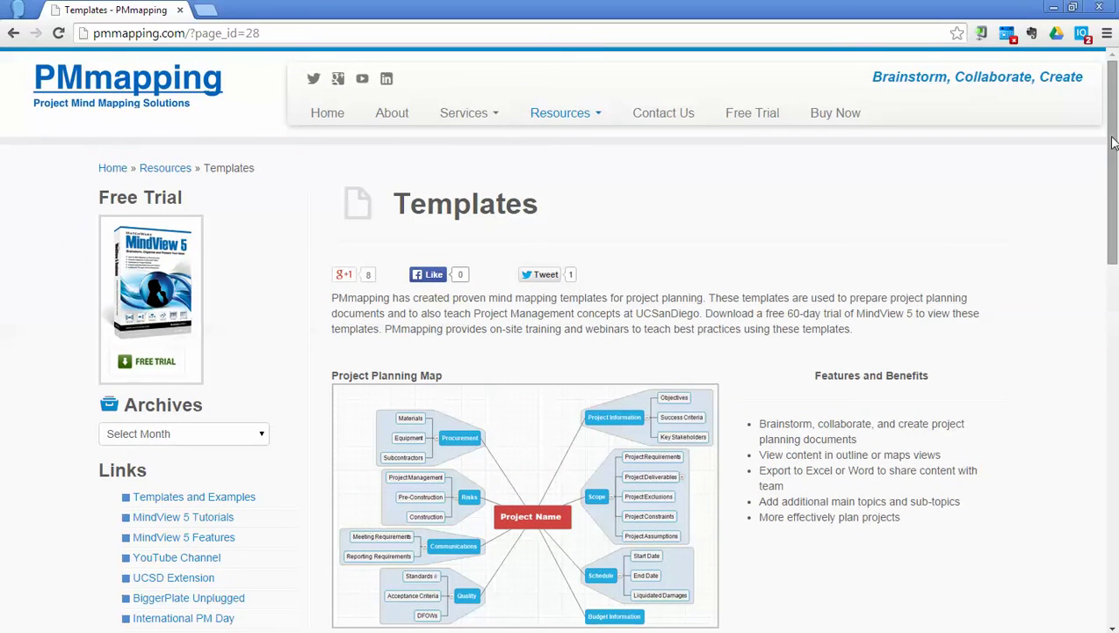